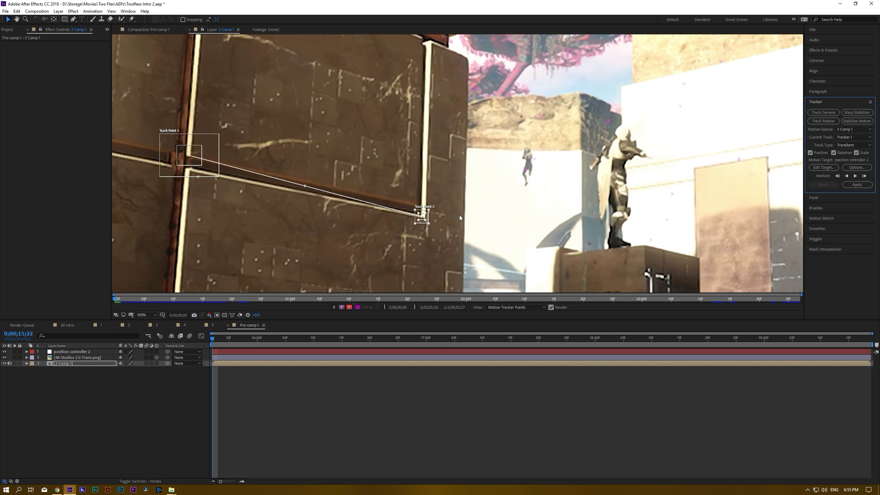
- Run Analyze Forward in the Tracker panel to track the motion through the layer
left_click(855, 177)
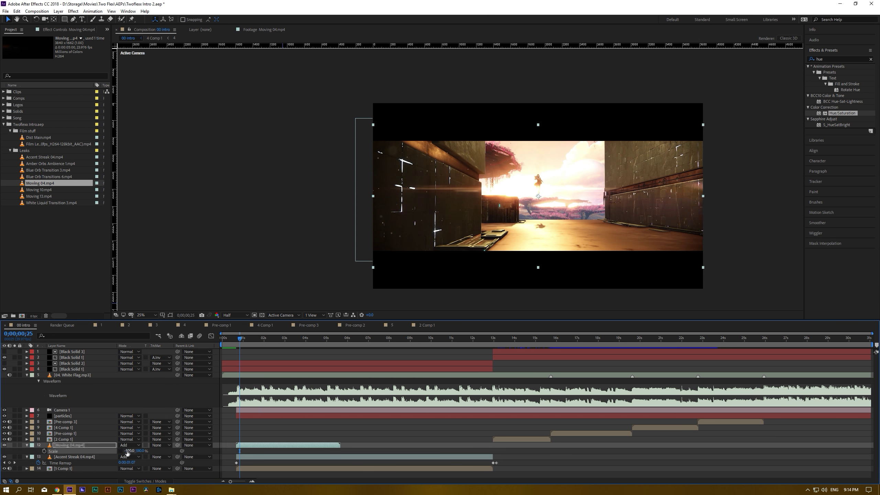
- Apply Twixtor to Moving 04.mp4 at Speed 25% with Blend frame interpolation
left_click(243, 340)
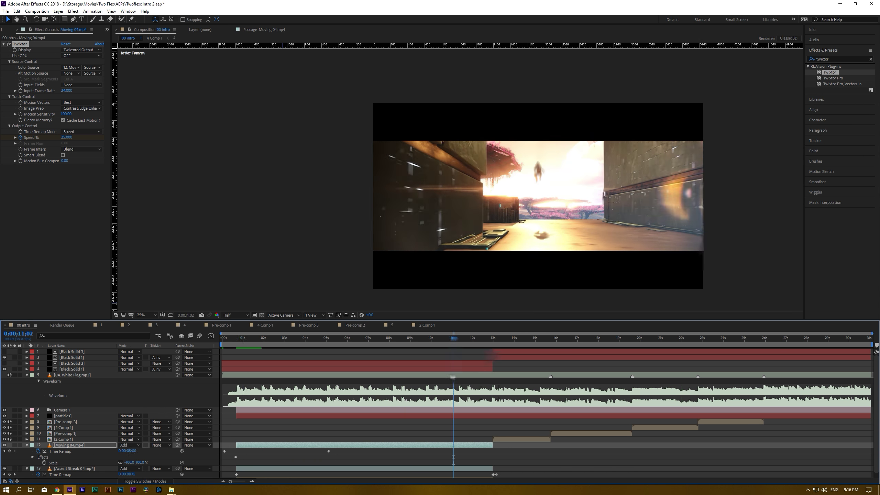